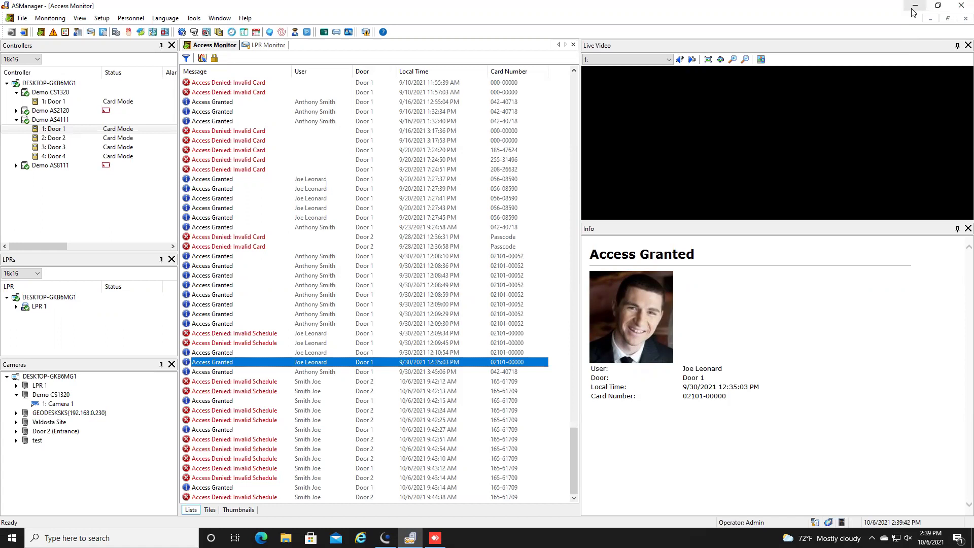
- Switch to LockDownApp and lock down every door of all four demo controllers
key("alt+Tab")
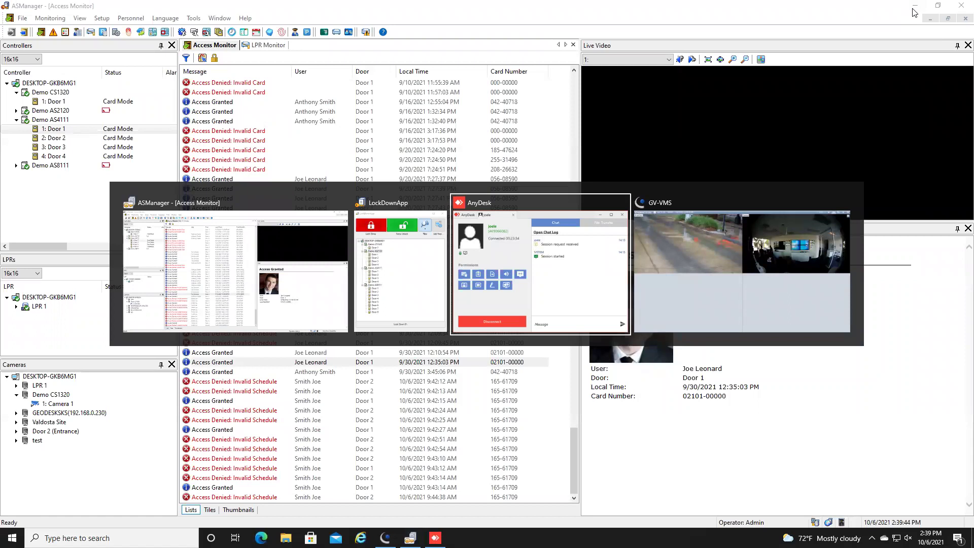
key("alt+shift+Tab")
key("alt+shift+Tab")
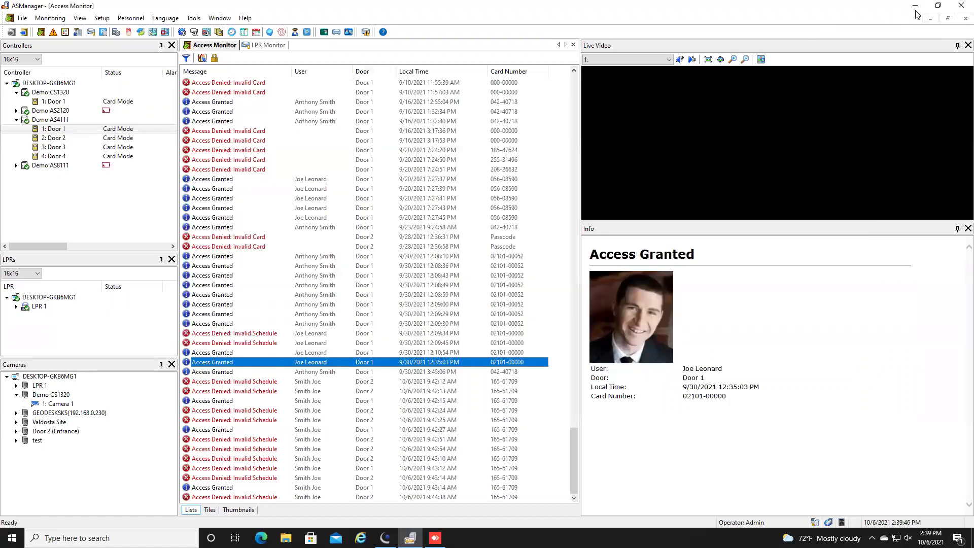
left_click(915, 7)
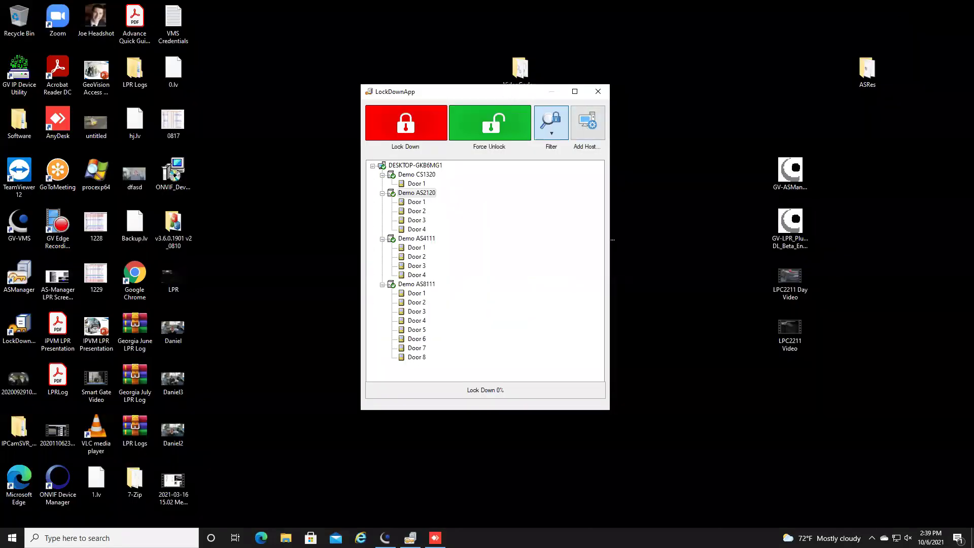
mouse_move(506, 96)
left_mouse_down()
mouse_move(515, 95)
mouse_move(504, 110)
left_mouse_up()
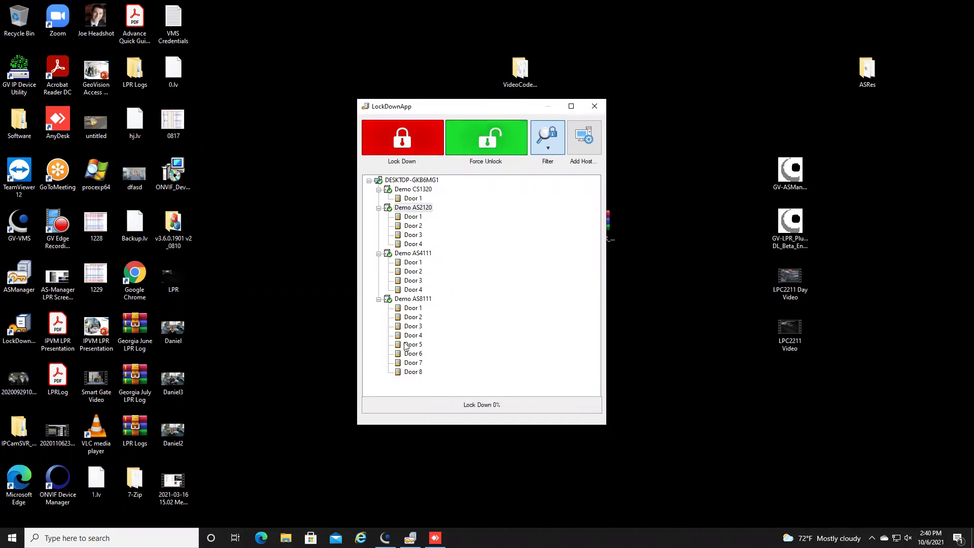
left_click(405, 142)
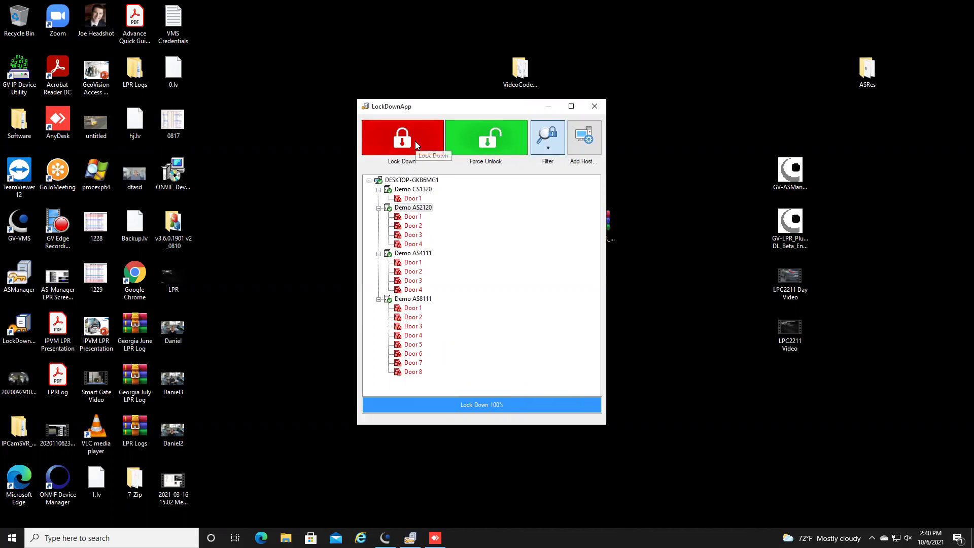
- Force unlock all doors and filter the door list first by Lock, finally by Unlock
left_click(483, 135)
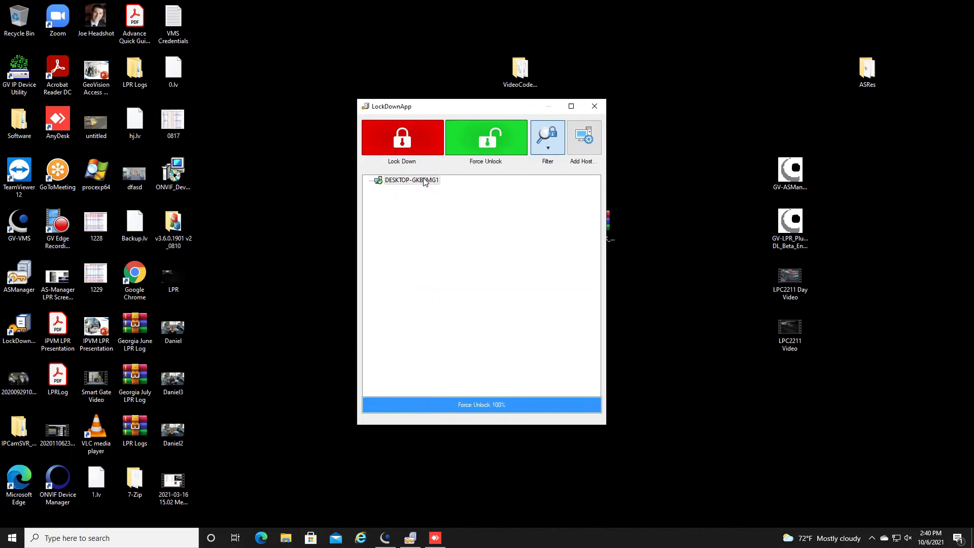
left_click(544, 144)
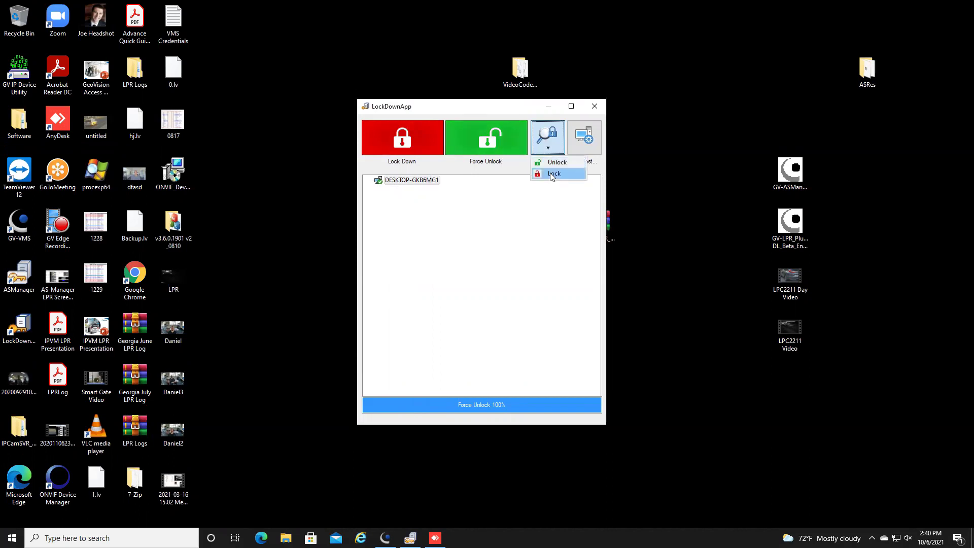
left_click(552, 174)
left_click(553, 150)
left_click(557, 163)
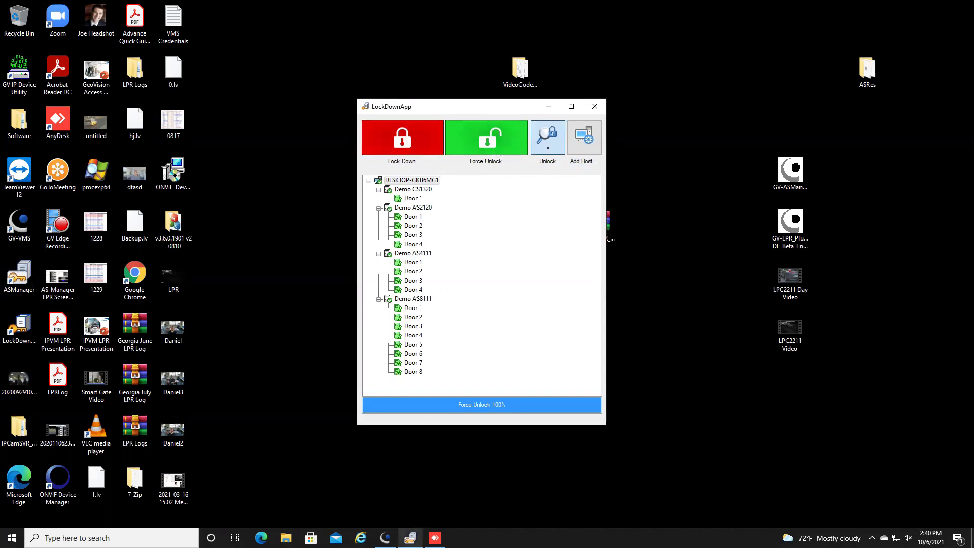
- Switch to ASManager and disable the door lock operation for the whole host DESKTOP-GKB6MG1
mouse_move(410, 538)
left_click(416, 503)
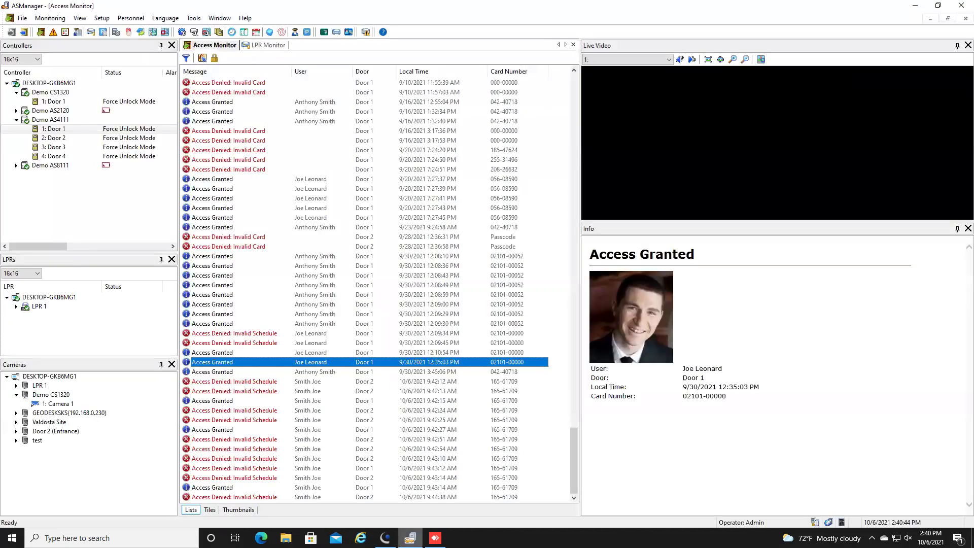
right_click(54, 86)
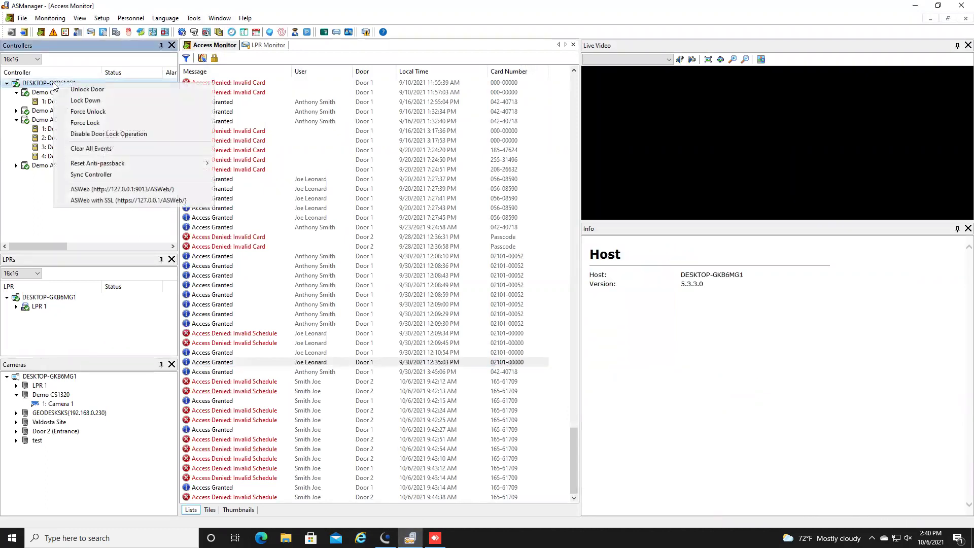
left_click(87, 135)
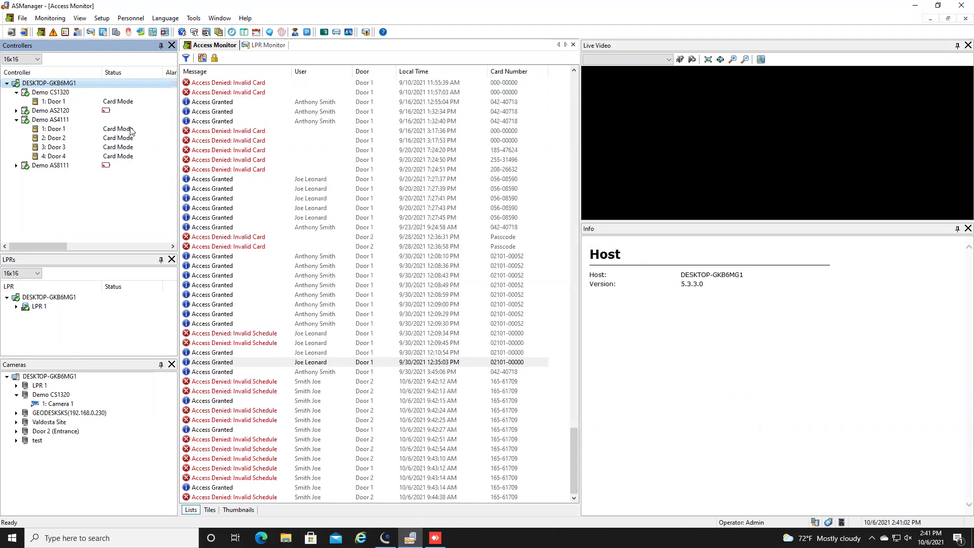
- Lock down all doors of the host in the controller list, and release them with Disable Door Lock Operation
left_click(135, 105)
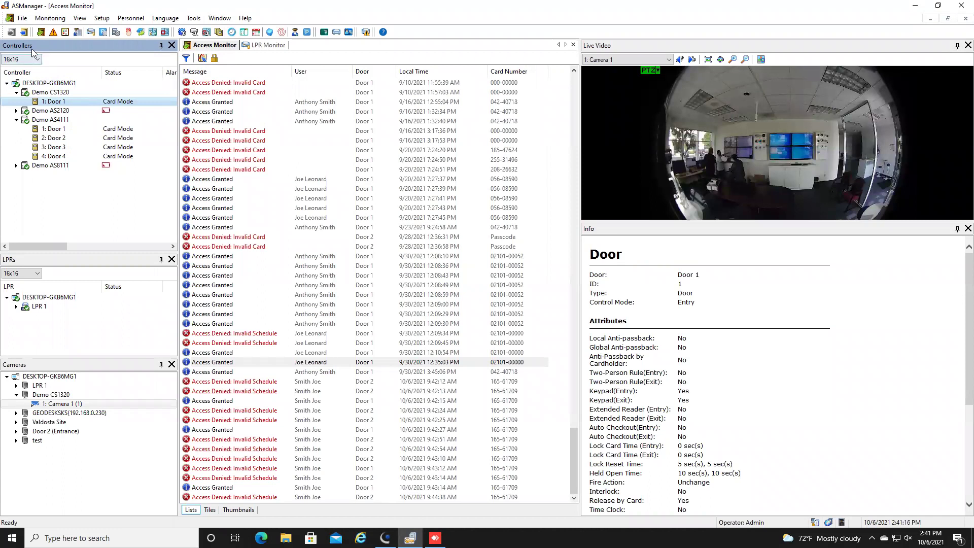
left_click(43, 84)
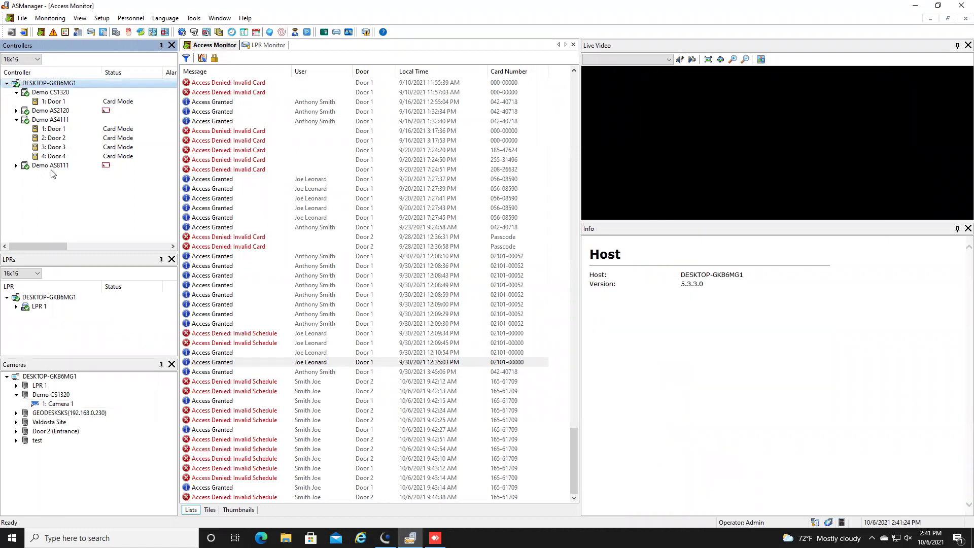
right_click(47, 87)
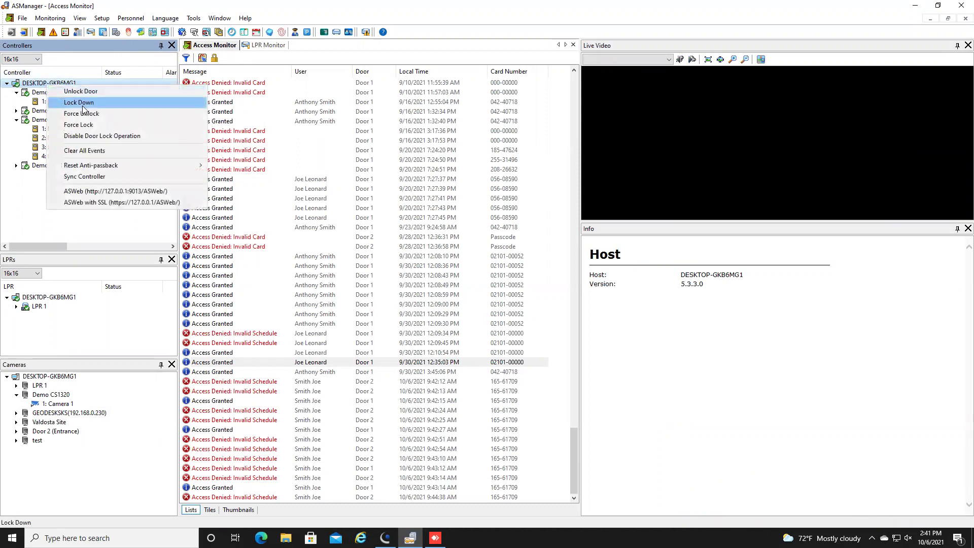
left_click(84, 104)
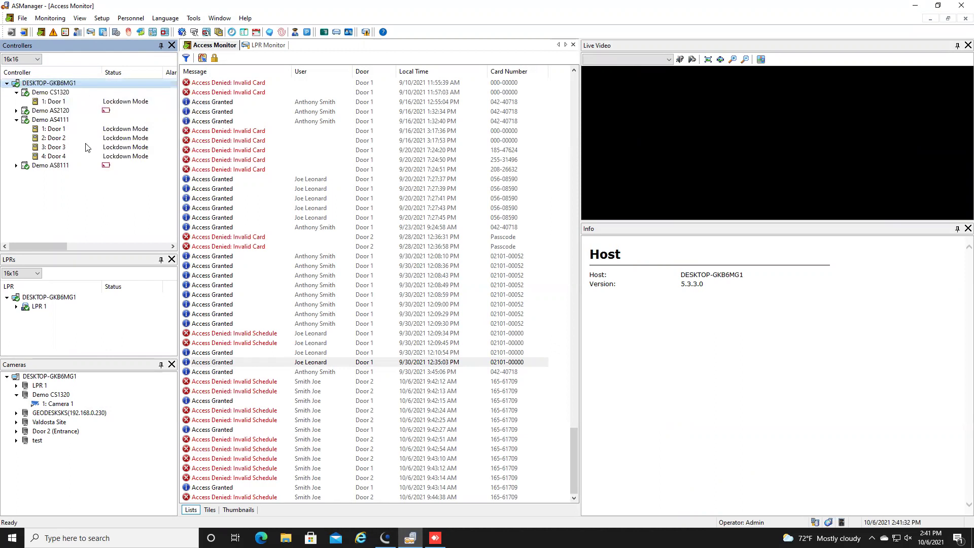
left_click(16, 165)
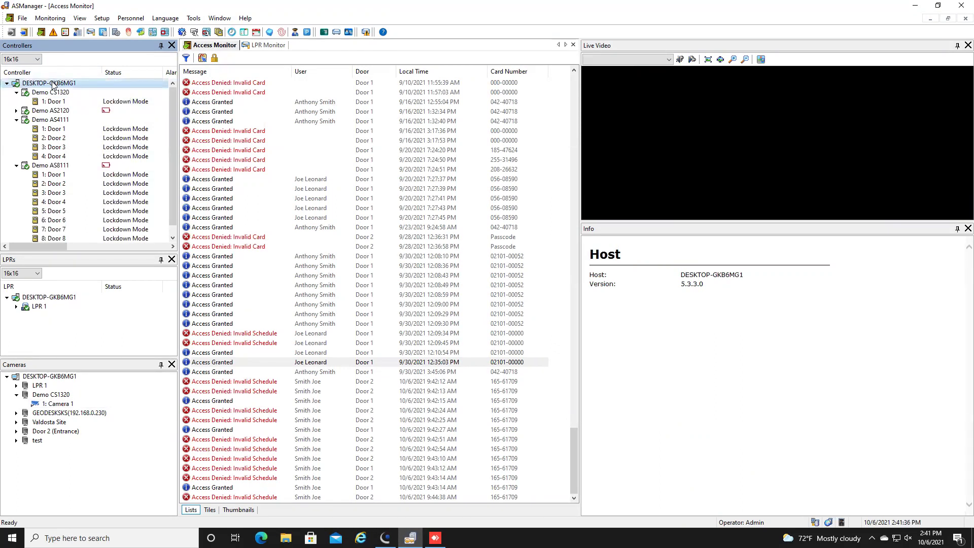
right_click(53, 85)
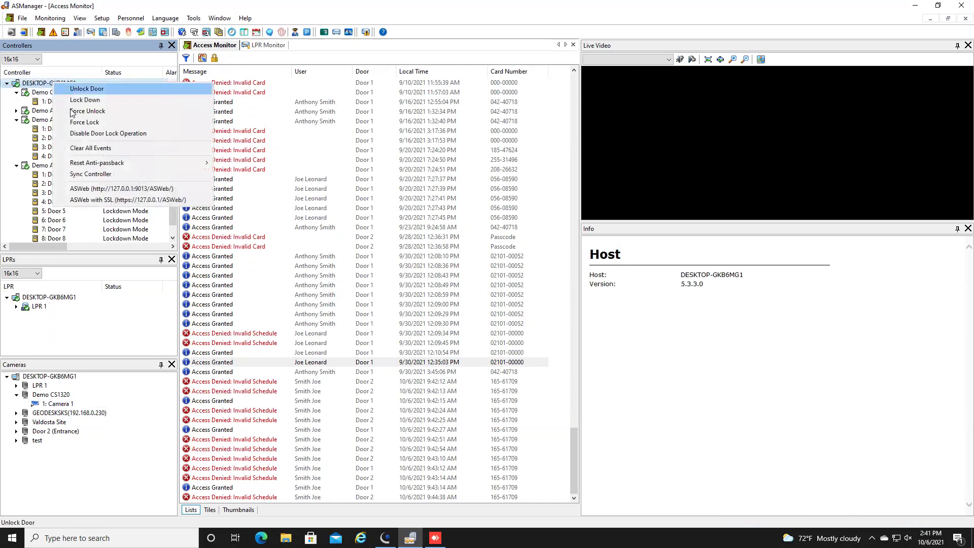
left_click(82, 134)
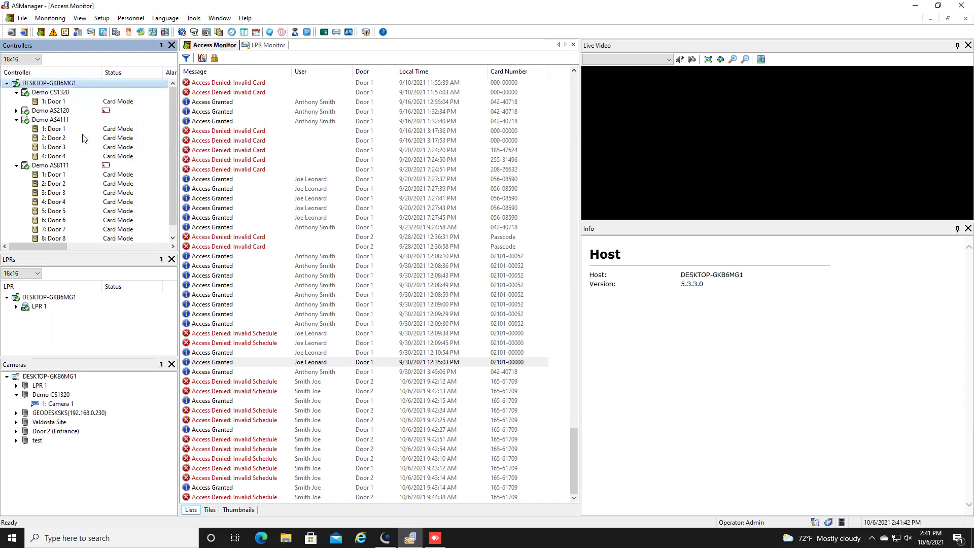
- Lock down only the Demo AS4111 controller's doors and release them with Disable Door Lock Operation
left_click(49, 120)
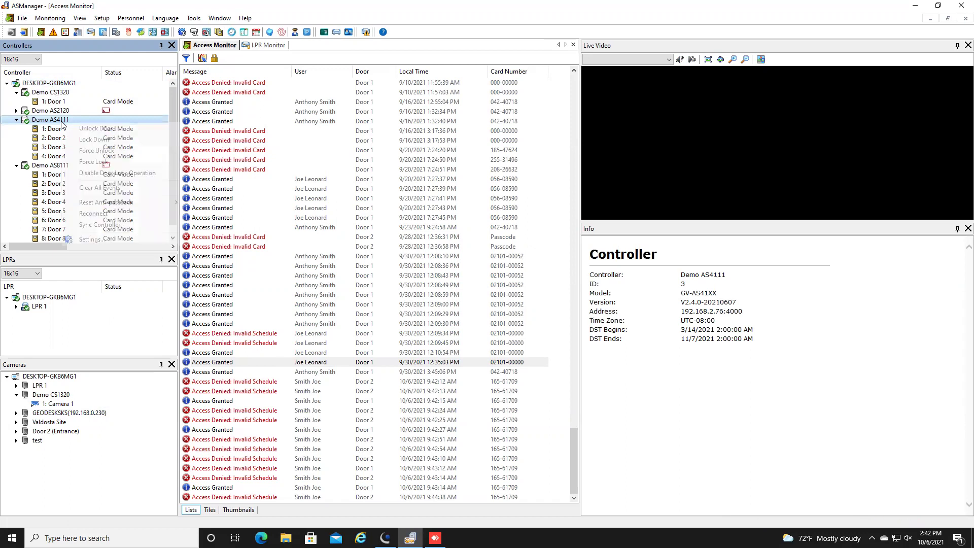
right_click(62, 122)
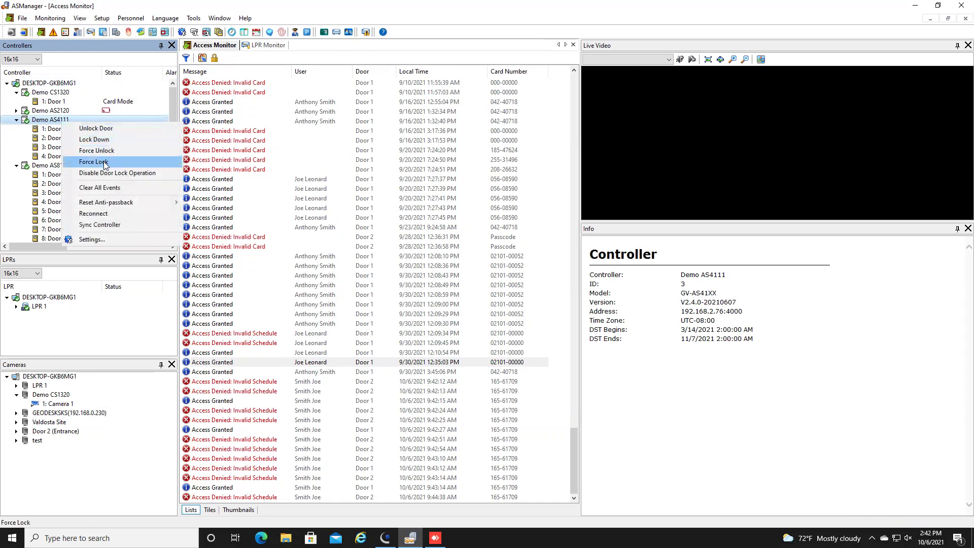
left_click(110, 139)
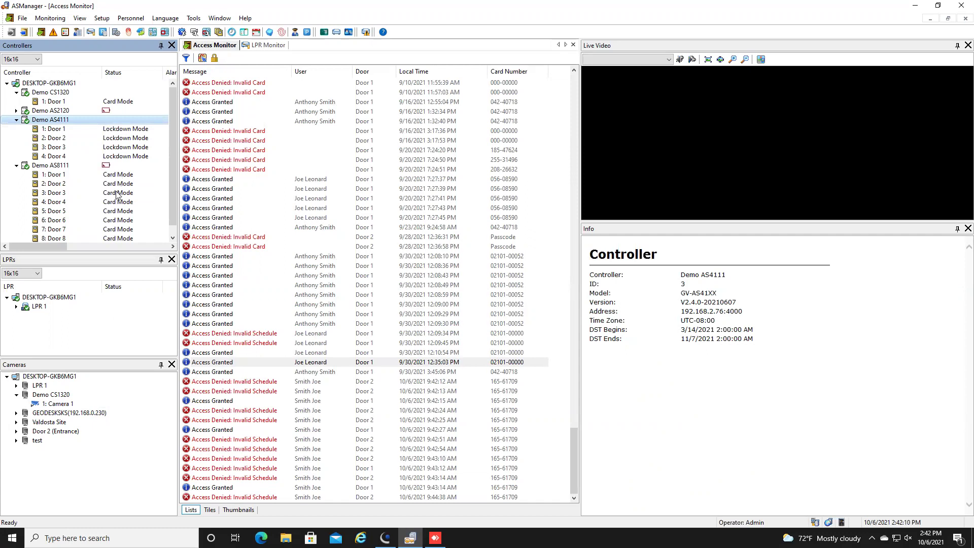
right_click(61, 122)
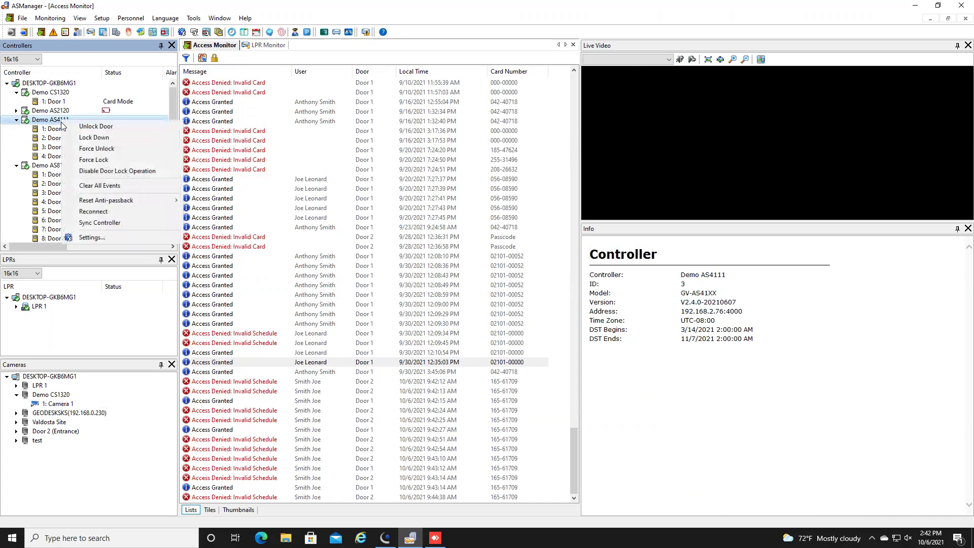
left_click(86, 174)
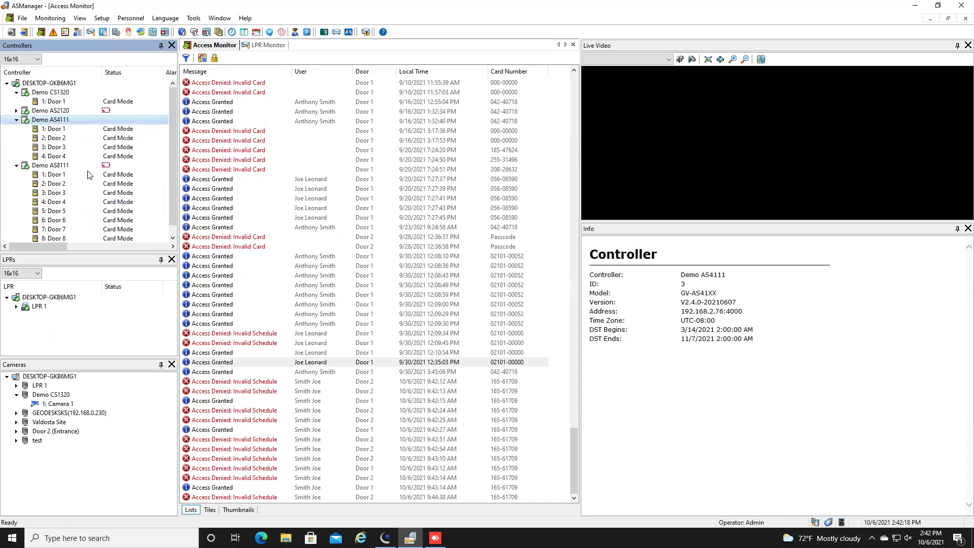
- Lock down only Door 1 of Demo AS4111 and release it with Disable Door Lock Operation
left_click(111, 130)
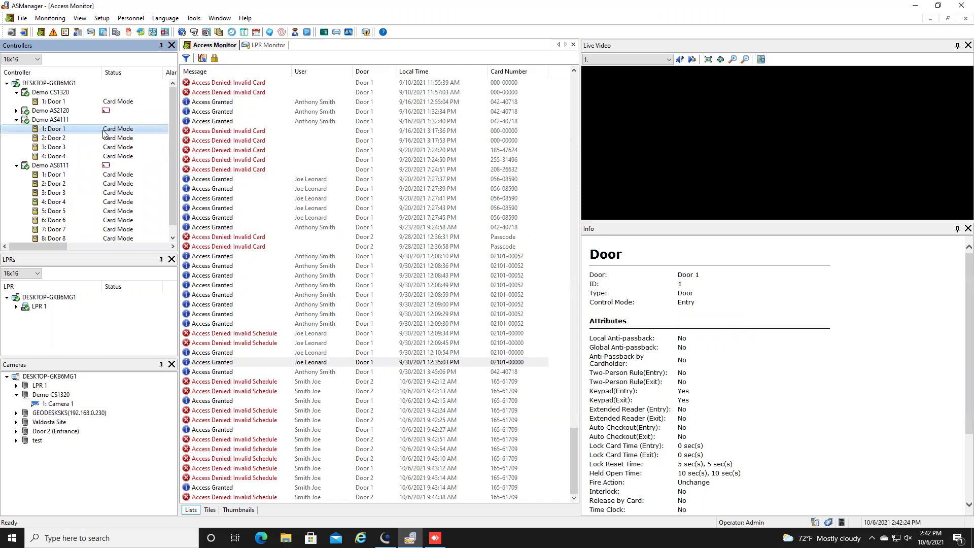
right_click(104, 133)
right_click(105, 130)
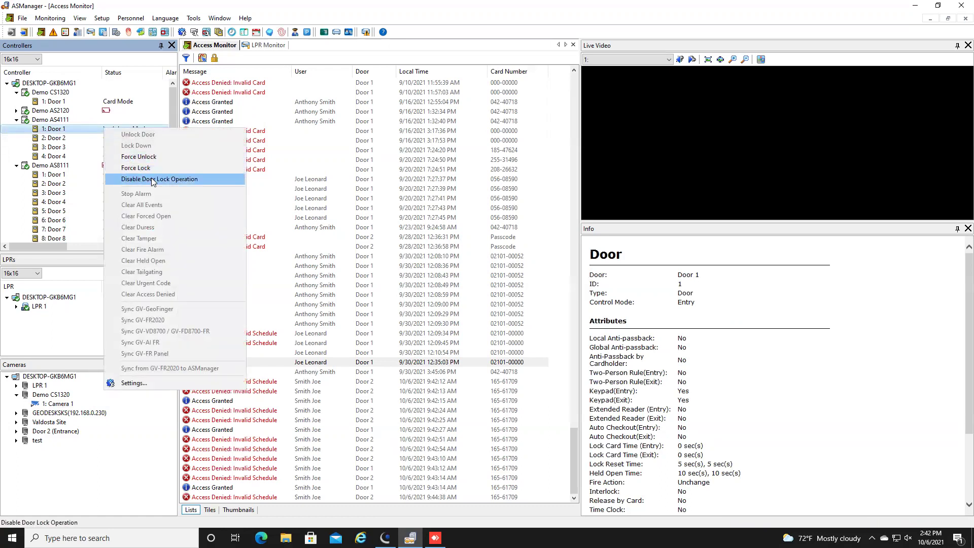
left_click(152, 180)
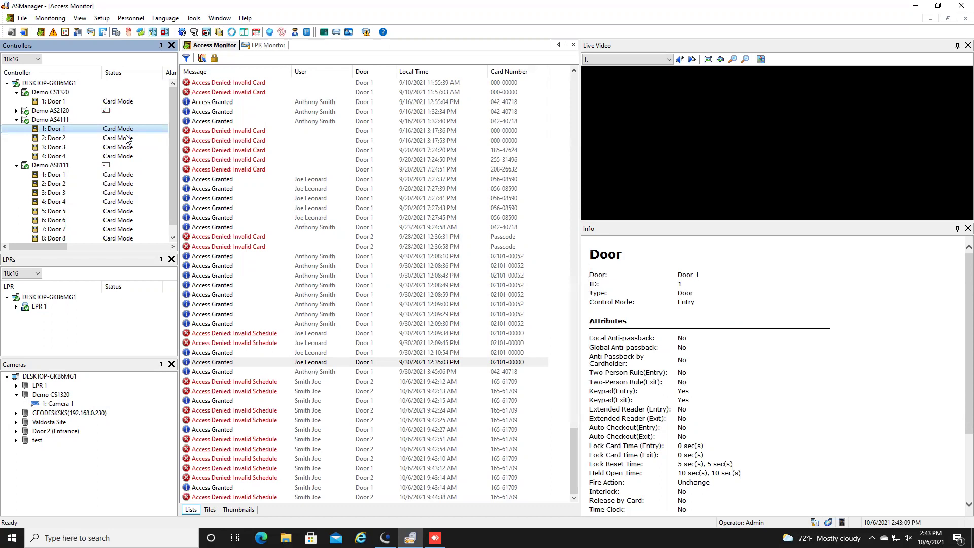
- Open ASWeb from the host, show its Monitor window maximized, and expand the Demo CS1320 and Demo AS2120 controllers
right_click(47, 83)
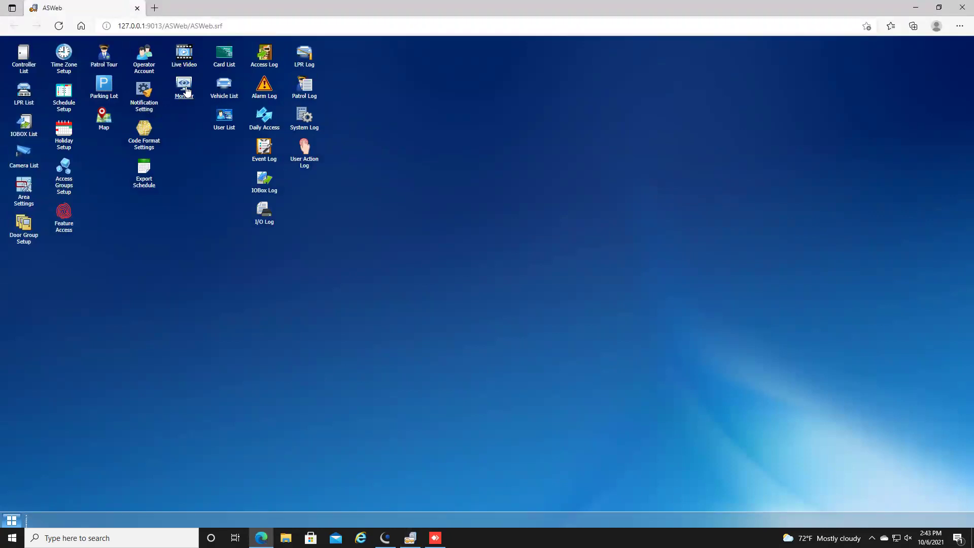
left_click(186, 90)
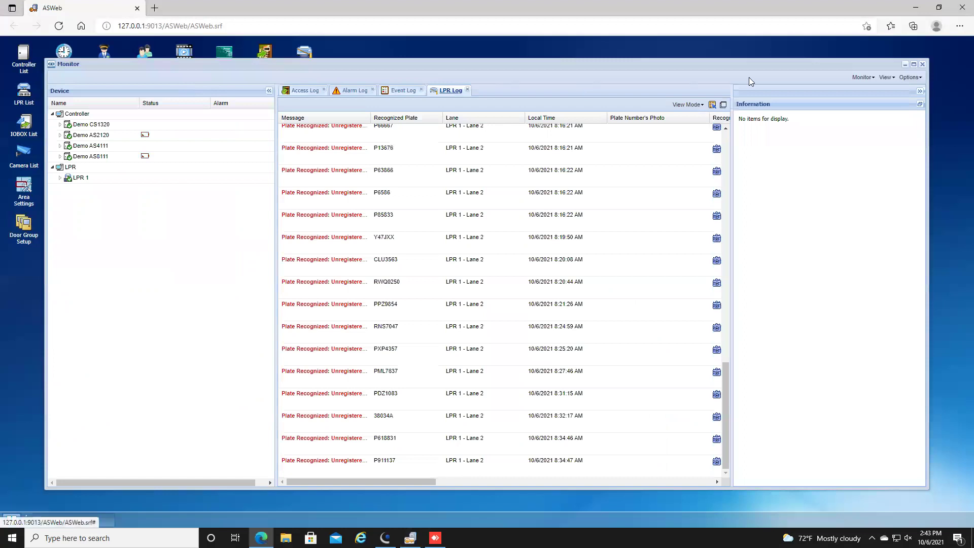
left_click(913, 64)
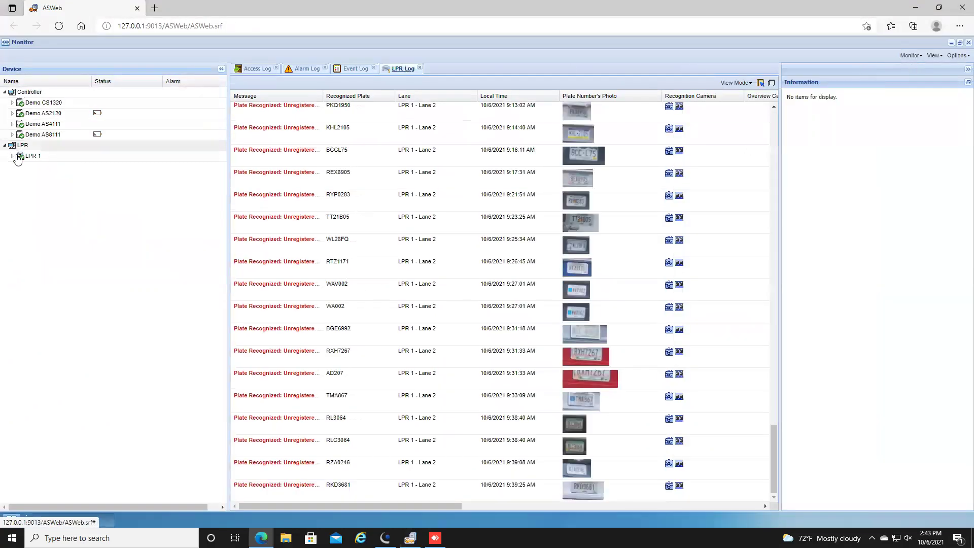
left_click(12, 102)
left_click(13, 124)
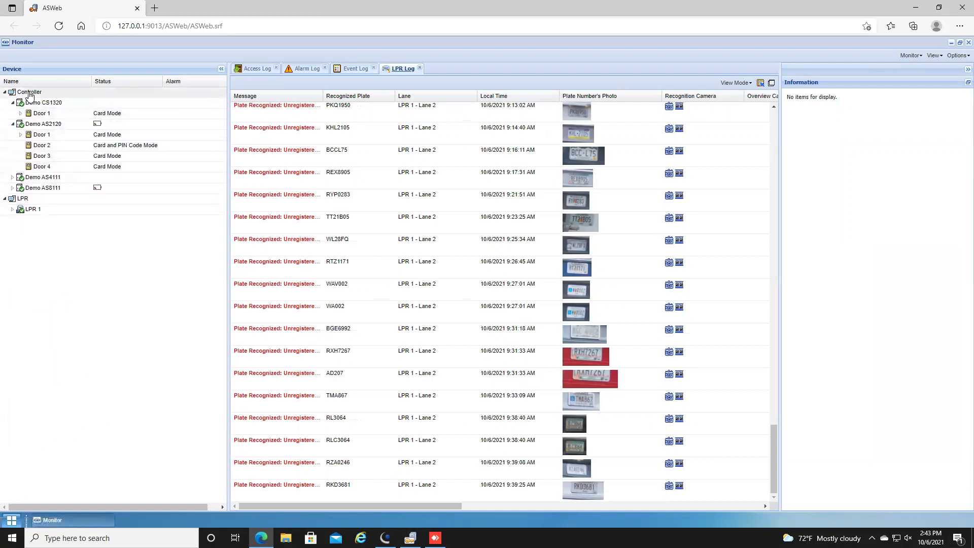
- Lock down all controllers in the ASWeb Monitor and release them with Disable Door Lock Operation
right_click(29, 93)
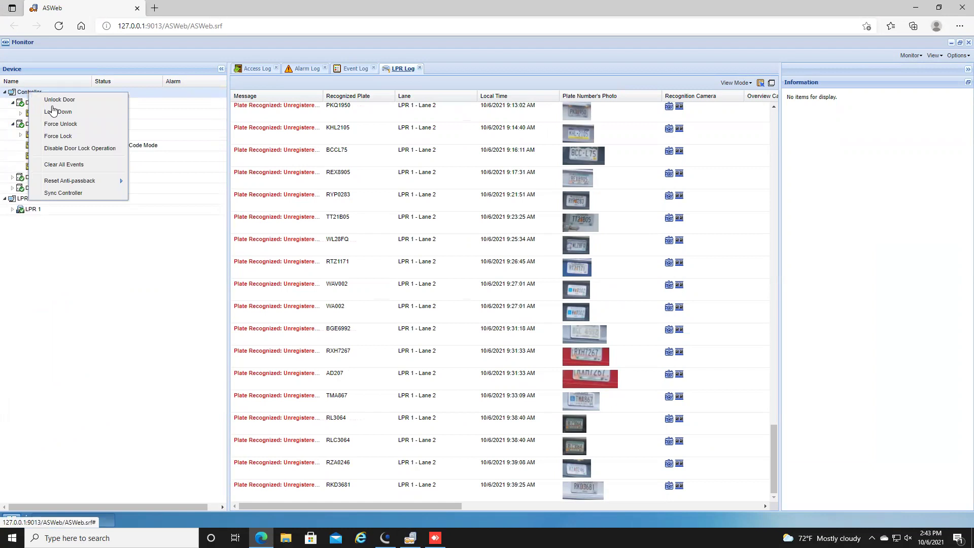
left_click(58, 111)
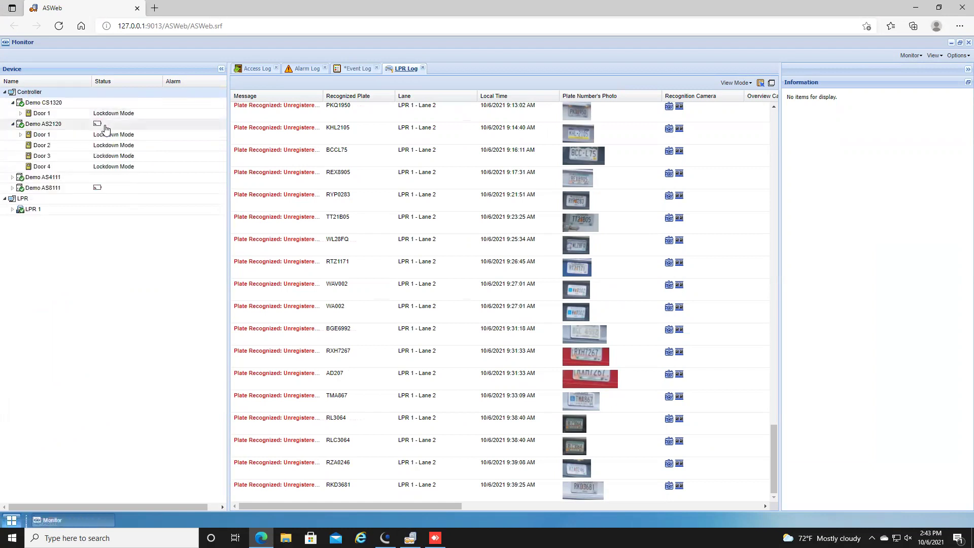
right_click(51, 94)
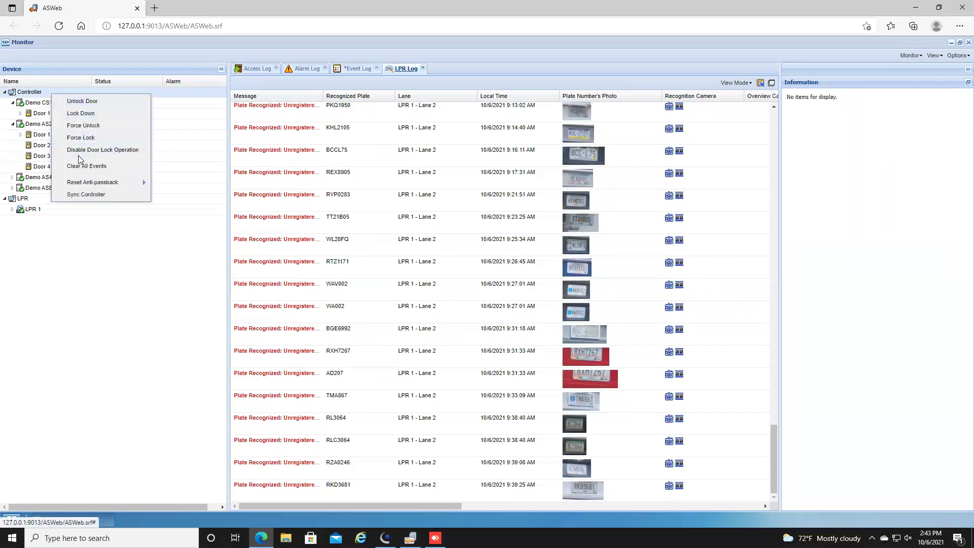
left_click(80, 150)
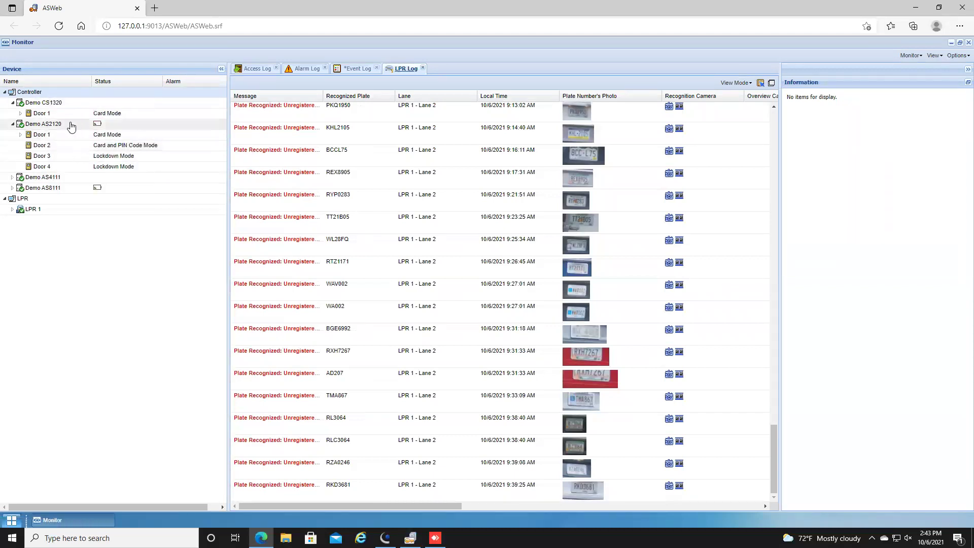
- Examine the door control commands available for the Demo CS1320 controller and for its Door 1
right_click(49, 106)
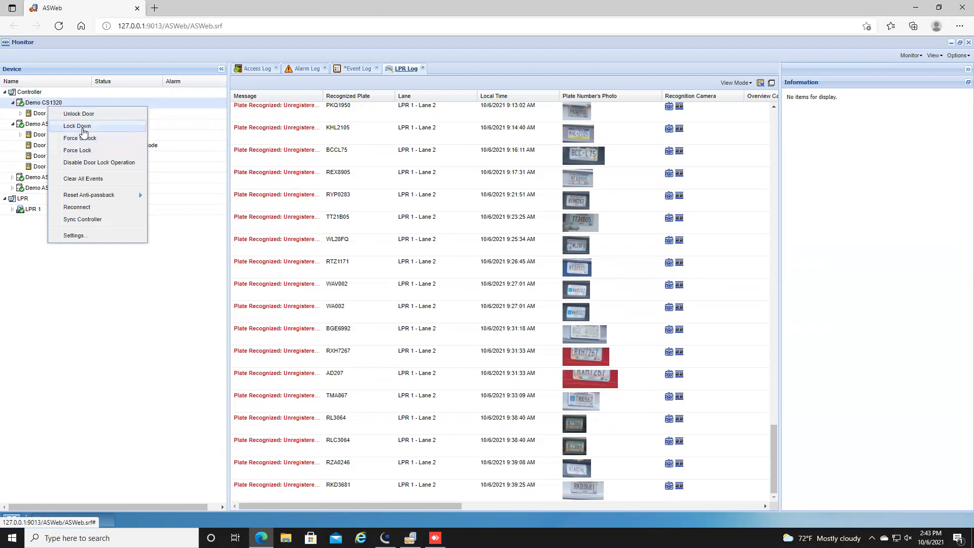
right_click(42, 115)
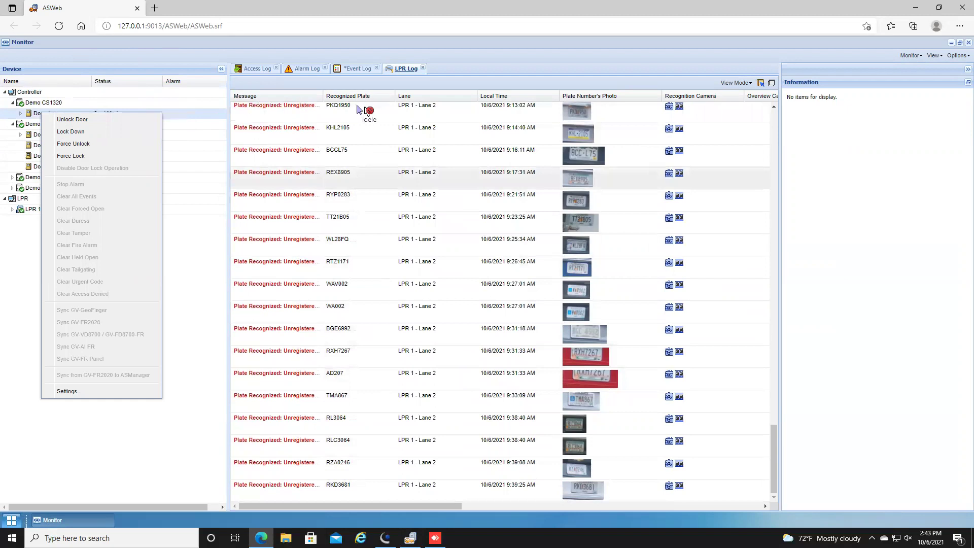
left_click(174, 114)
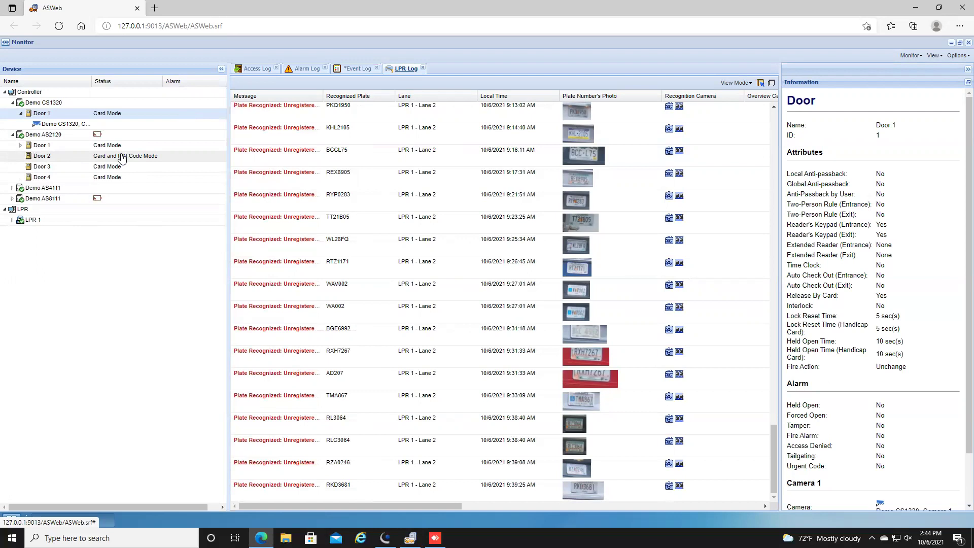
mouse_move(596, 6)
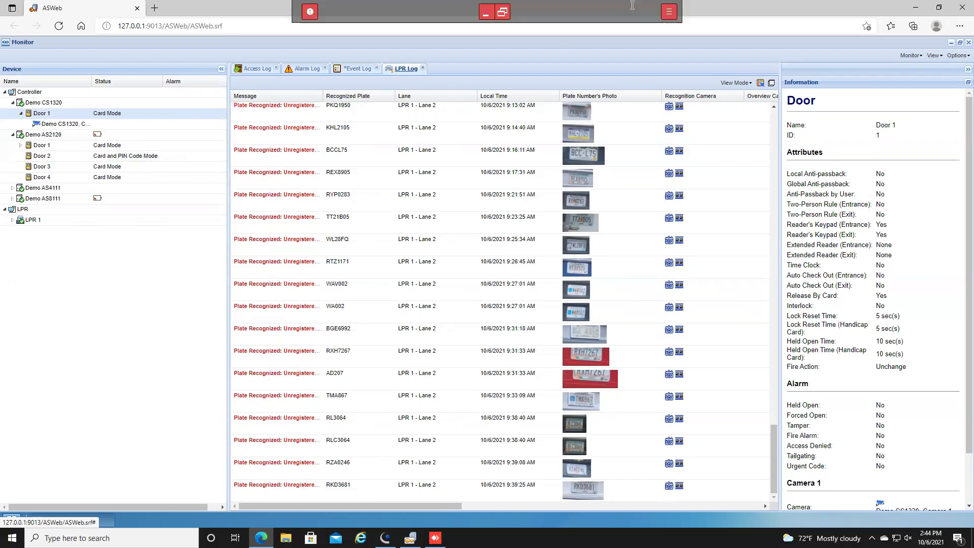